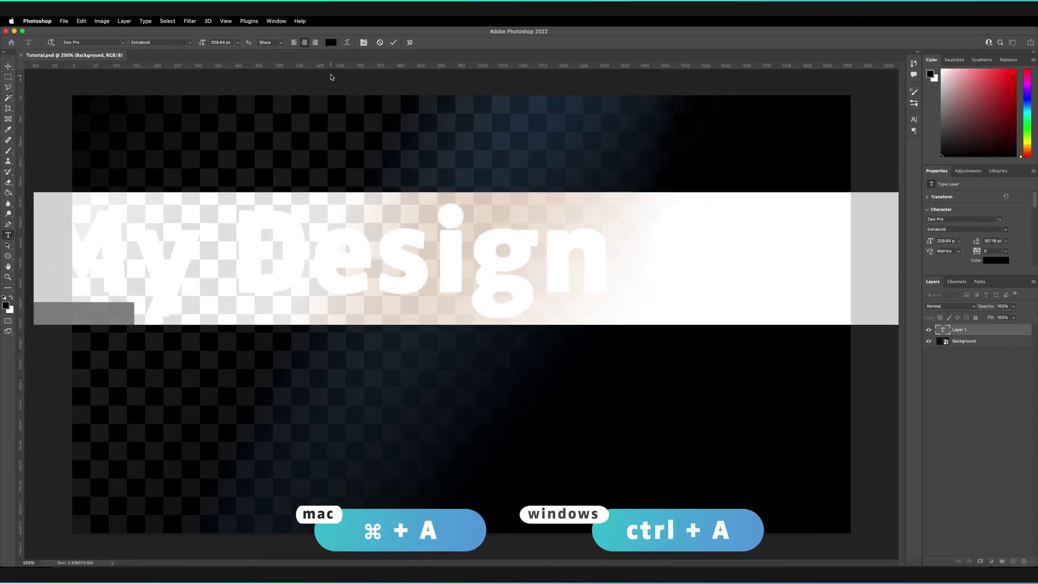
# Step: Set the My Design Class text colour to white
pyautogui.click(330, 43)
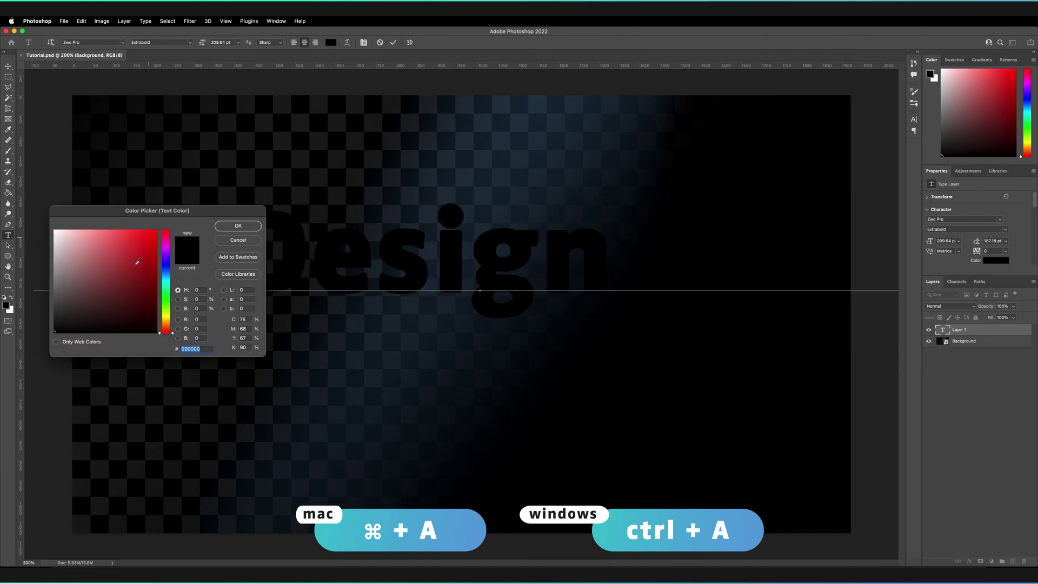
pyautogui.moveTo(178, 213); pyautogui.dragTo(442, 319)
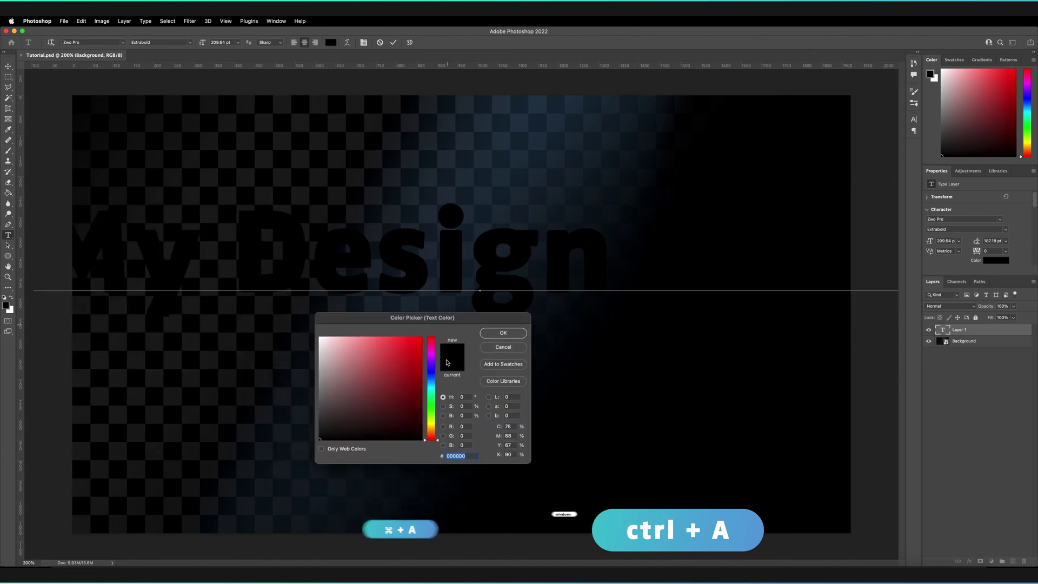
pyautogui.click(345, 380)
pyautogui.moveTo(313, 347); pyautogui.dragTo(288, 308)
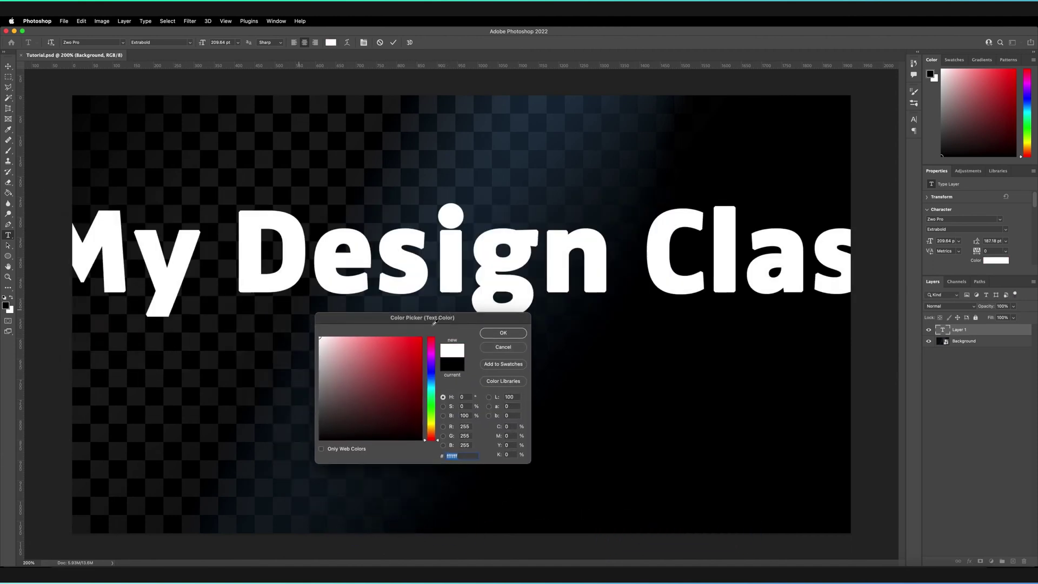
pyautogui.click(503, 334)
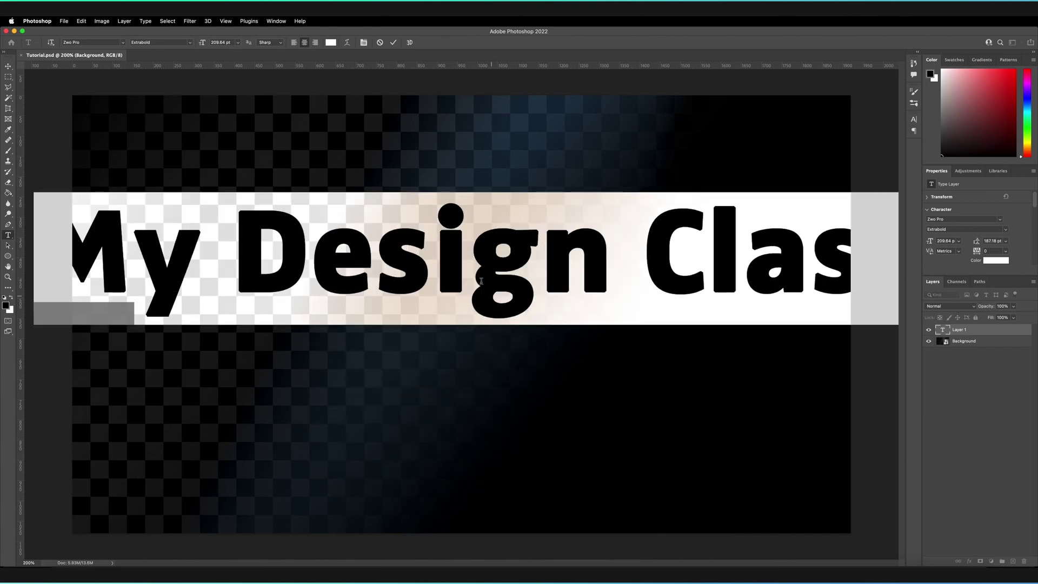
# Step: Reduce the font size to 135 pt, commit, and move the text down toward the canvas centre
pyautogui.moveTo(201, 44); pyautogui.dragTo(174, 44)
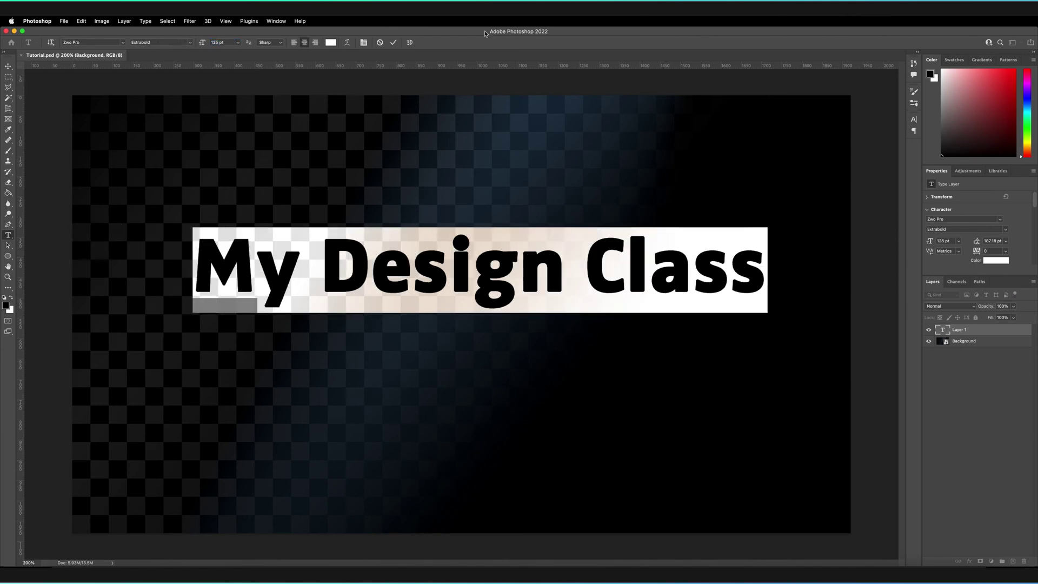
pyautogui.click(393, 42)
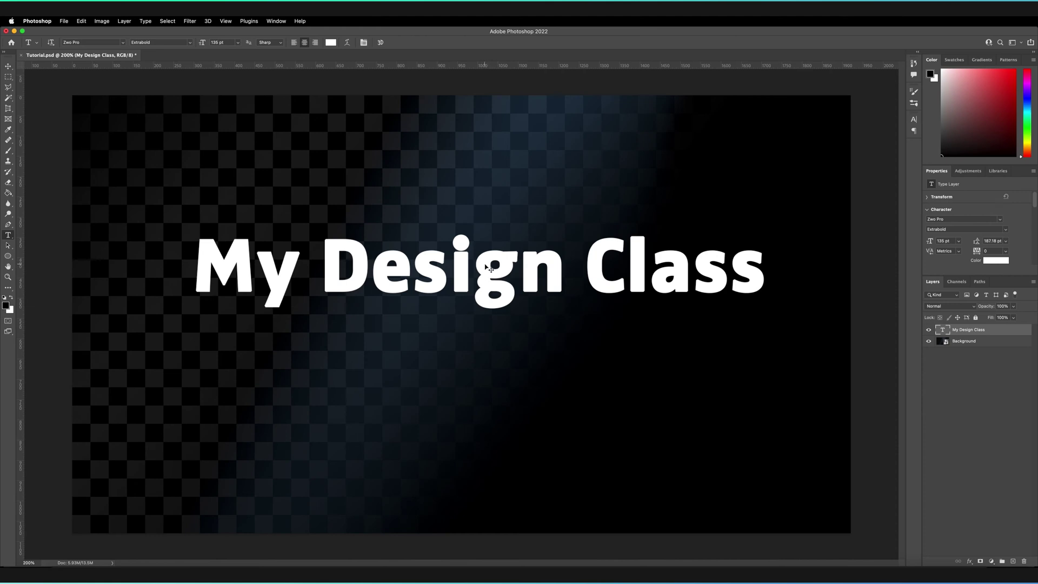
pyautogui.moveTo(490, 268); pyautogui.dragTo(468, 308)
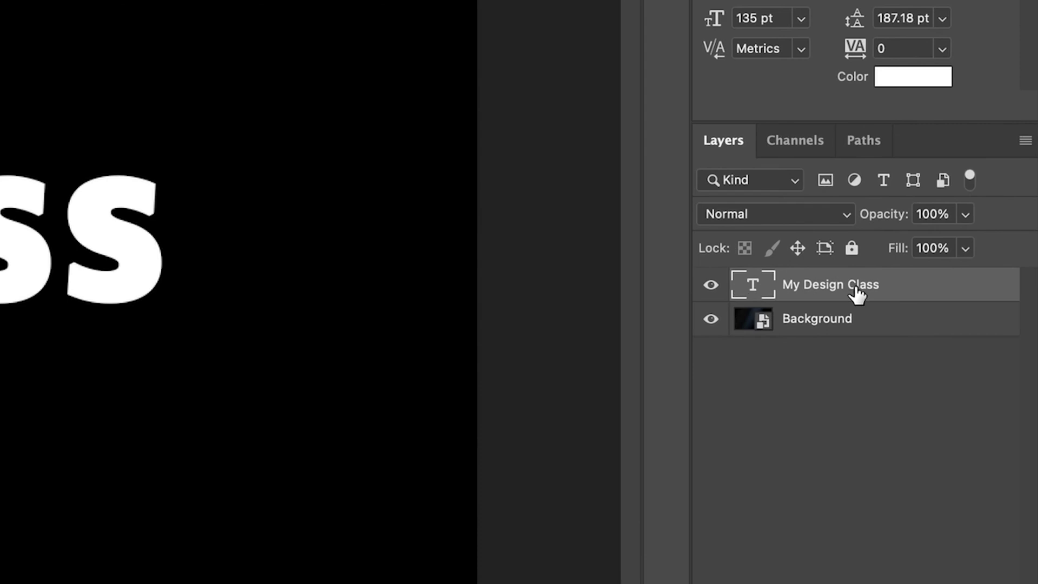
# Step: Enable a Stroke effect on the My Design Class type layer in Layer Style and show its settings
pyautogui.doubleClick(935, 299)
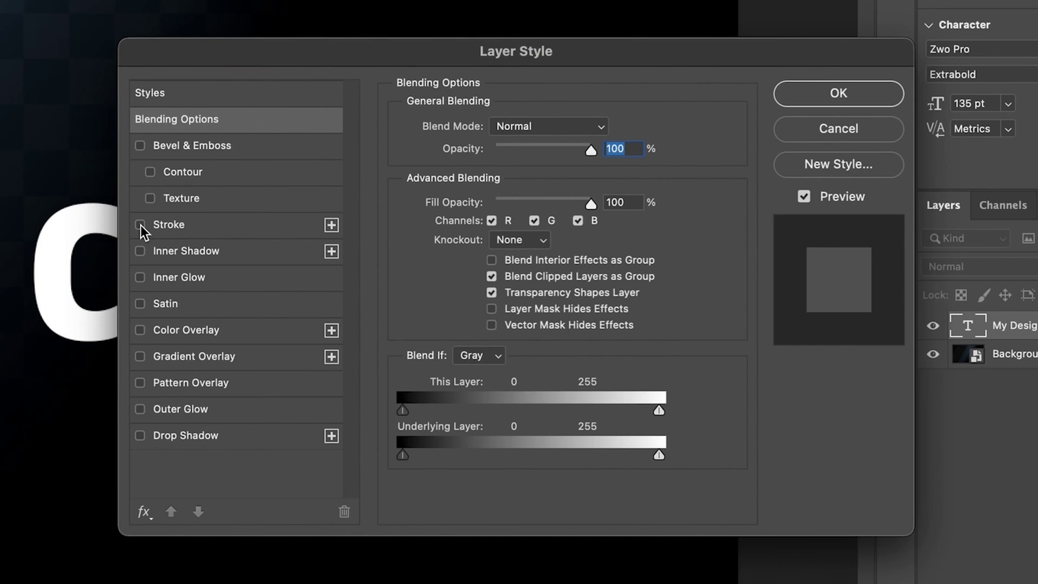
pyautogui.click(140, 225)
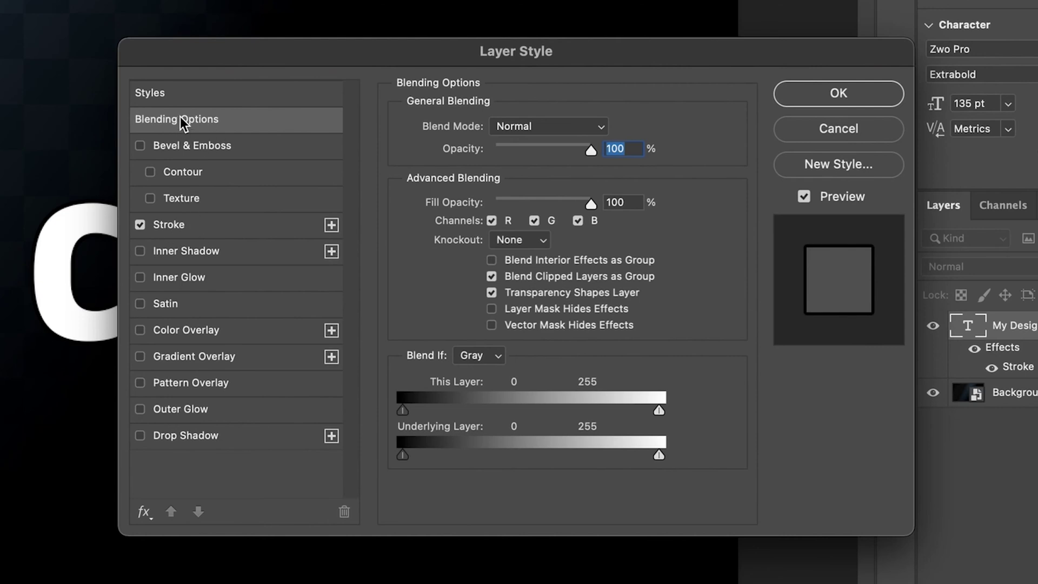
pyautogui.click(180, 223)
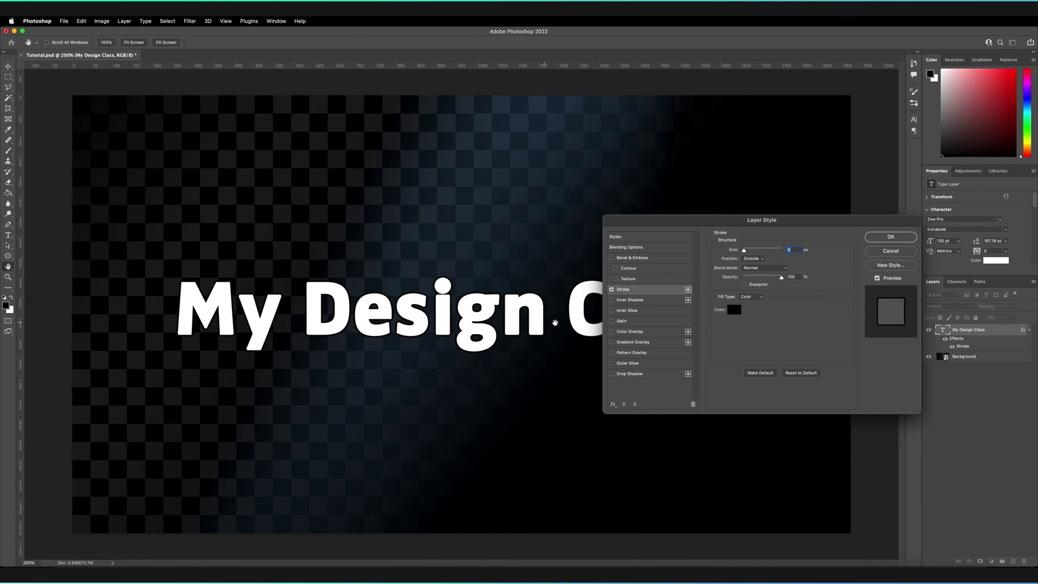
# Step: Set the stroke colour to pure red (ff0000)
pyautogui.click(734, 310)
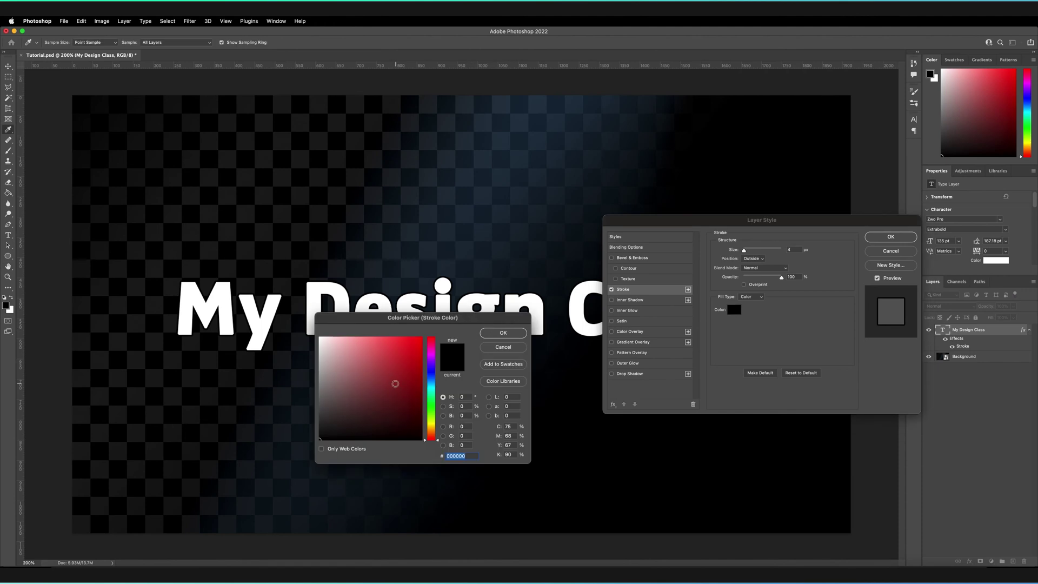
pyautogui.moveTo(395, 383); pyautogui.dragTo(424, 336)
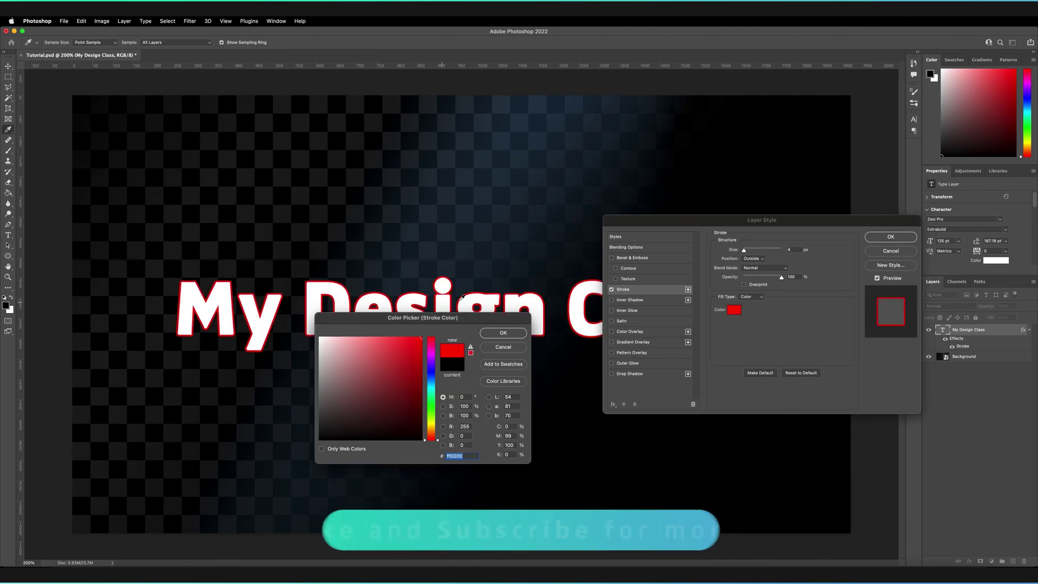
pyautogui.click(501, 334)
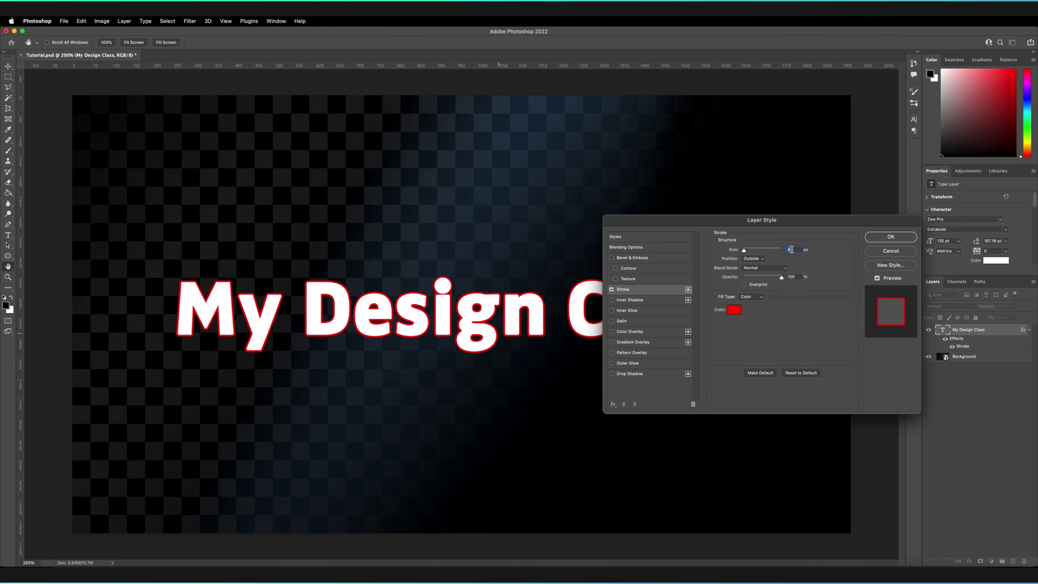
# Step: Try stroke sizes 29 px and 1 px, then settle on 5 px
pyautogui.moveTo(744, 251); pyautogui.dragTo(750, 251)
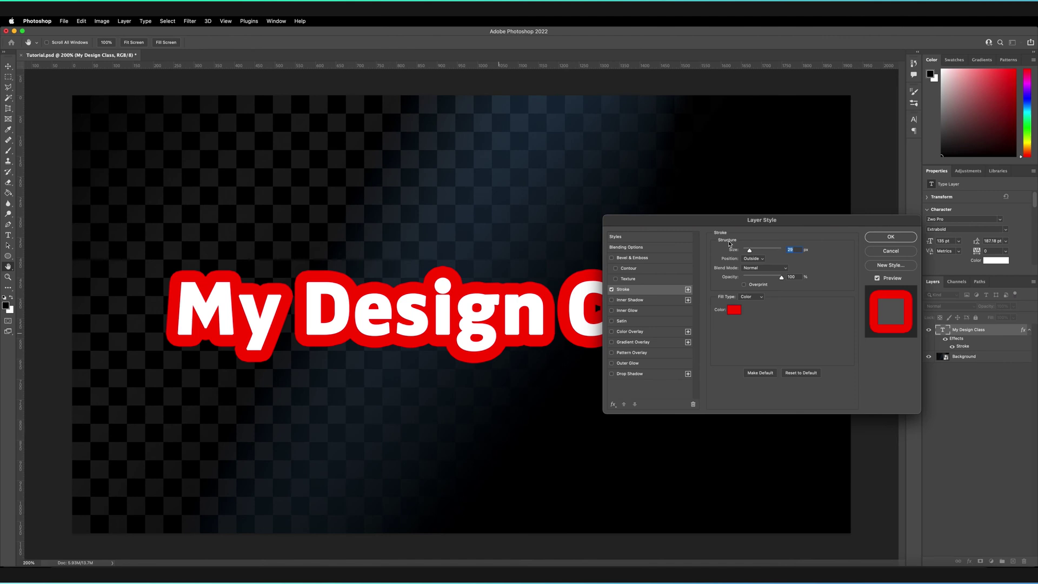
pyautogui.moveTo(750, 252); pyautogui.dragTo(743, 253)
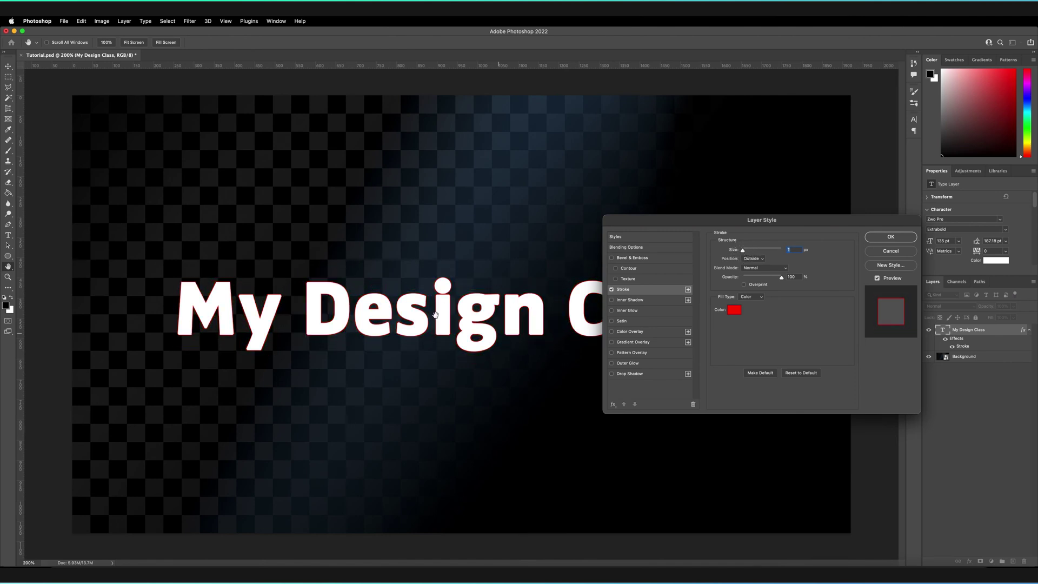
pyautogui.moveTo(743, 252); pyautogui.dragTo(745, 252)
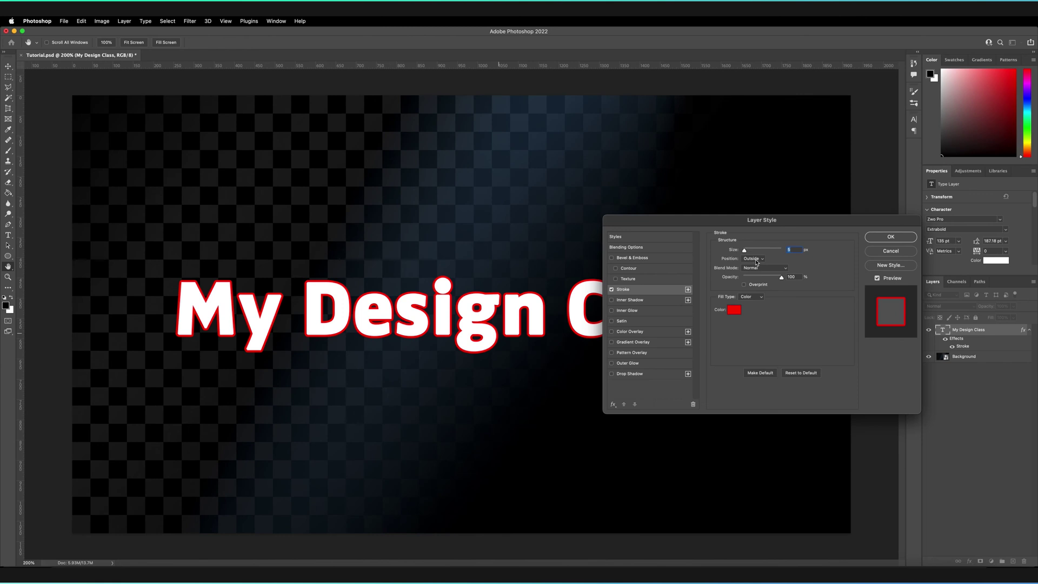
# Step: Change the stroke position from Inside to Center
pyautogui.click(756, 263)
pyautogui.click(753, 269)
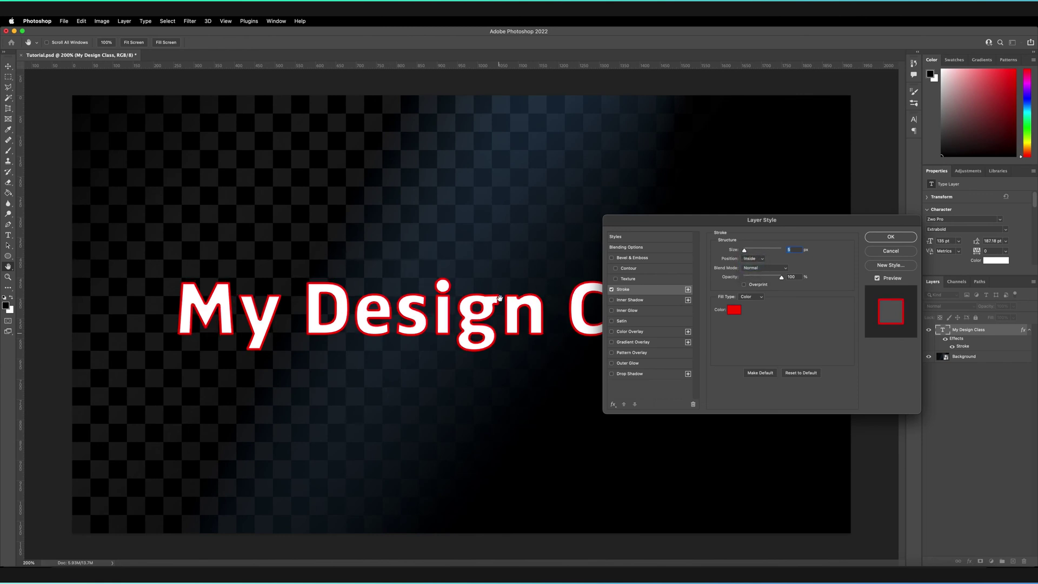
pyautogui.click(749, 259)
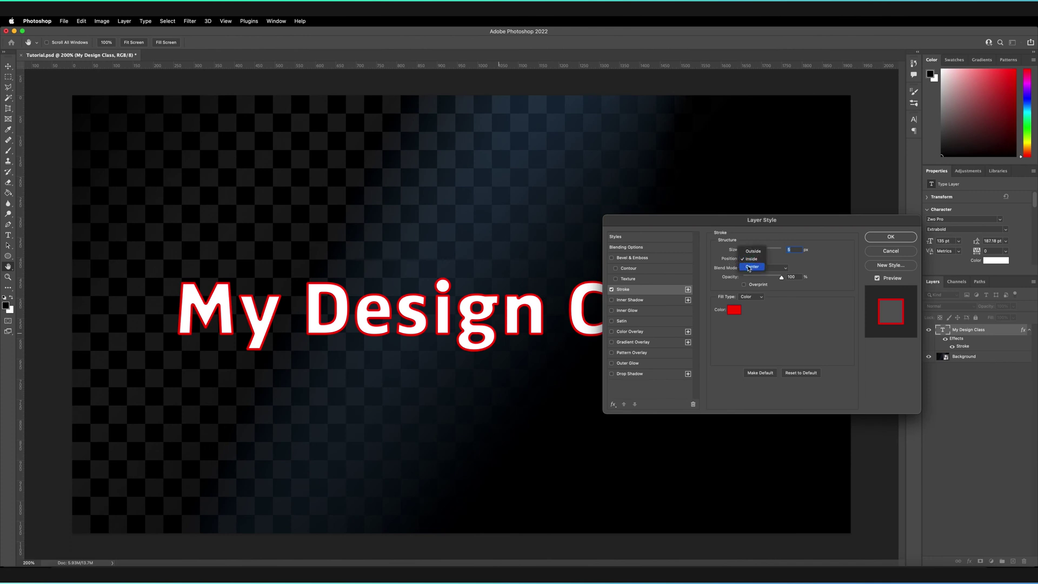
pyautogui.click(751, 268)
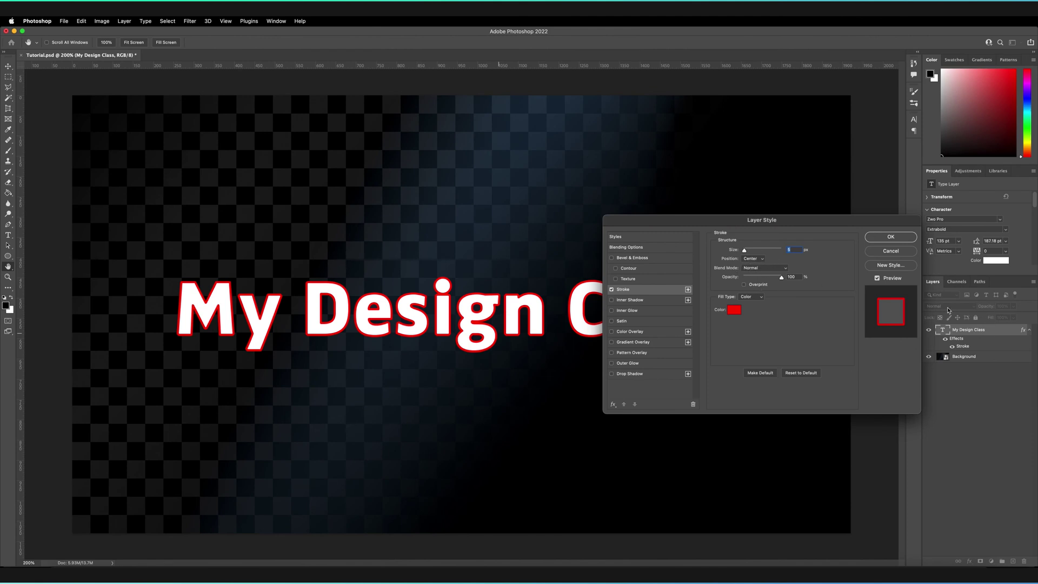
# Step: Keep Normal blend mode and try the Opacity slider, leaving the stroke at 100%
pyautogui.click(760, 267)
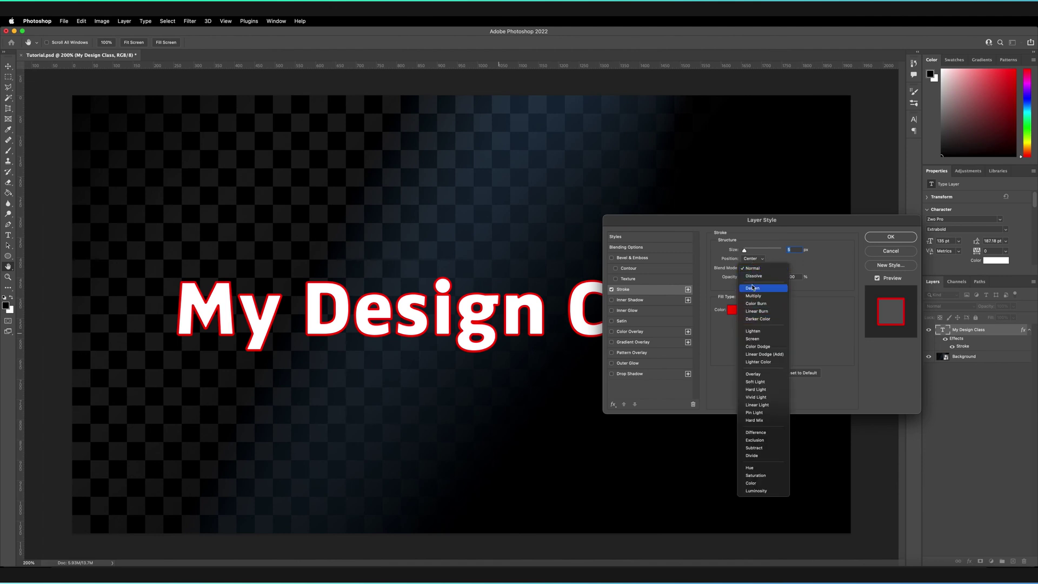
pyautogui.click(835, 288)
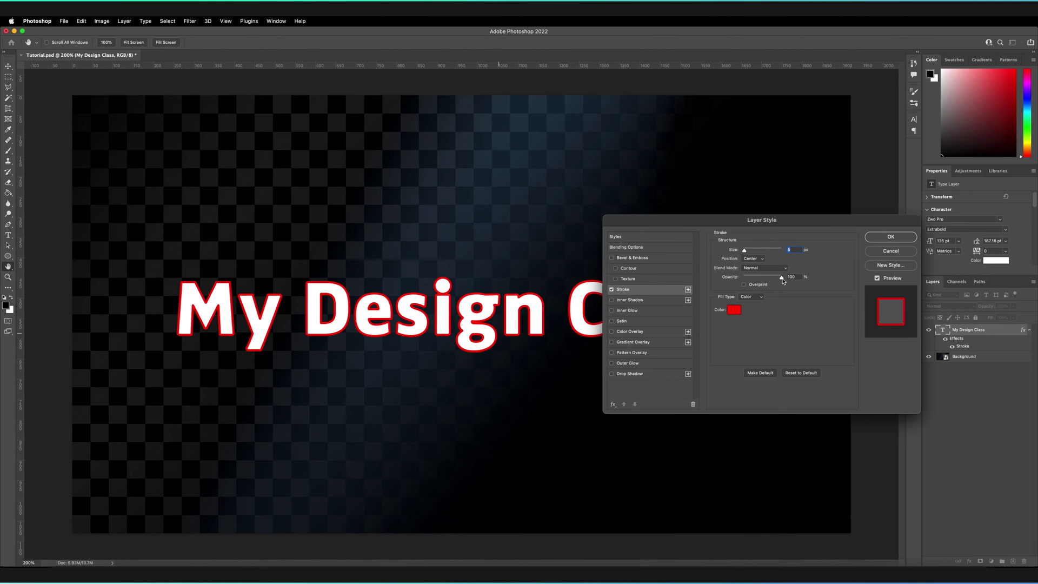
pyautogui.moveTo(781, 279)
pyautogui.mouseDown()
pyautogui.moveTo(714, 278)
pyautogui.moveTo(785, 279)
pyautogui.mouseUp()
pyautogui.click(800, 277)
pyautogui.moveTo(782, 280)
pyautogui.mouseDown()
pyautogui.moveTo(737, 278)
pyautogui.moveTo(783, 278)
pyautogui.mouseUp()
# Step: Apply the Layer Style and lower the type layer's Fill to 0%
pyautogui.click(894, 239)
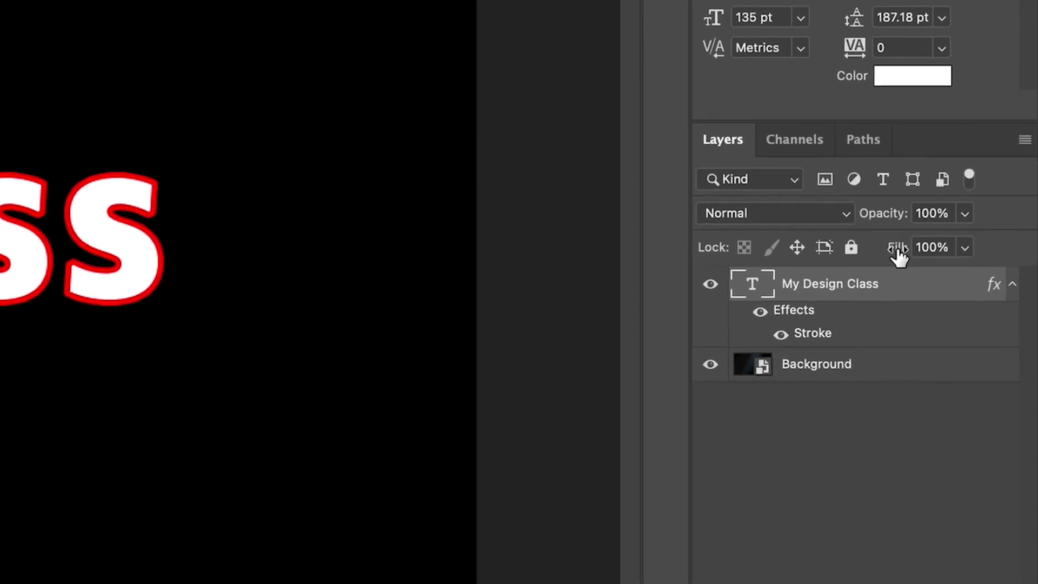
pyautogui.moveTo(898, 252); pyautogui.dragTo(618, 254)
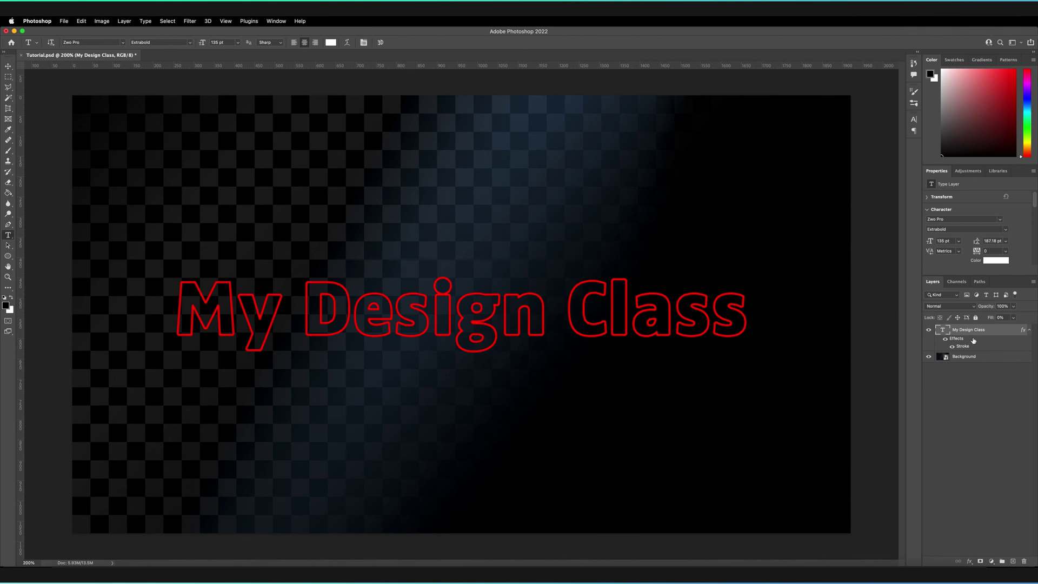
# Step: Delete the word 'Class' so the text reads 'My Design', and commit the edit
pyautogui.click(710, 318)
pyautogui.press('BackSpace')
pyautogui.press('BackSpace')
pyautogui.press('BackSpace')
pyautogui.press('BackSpace')
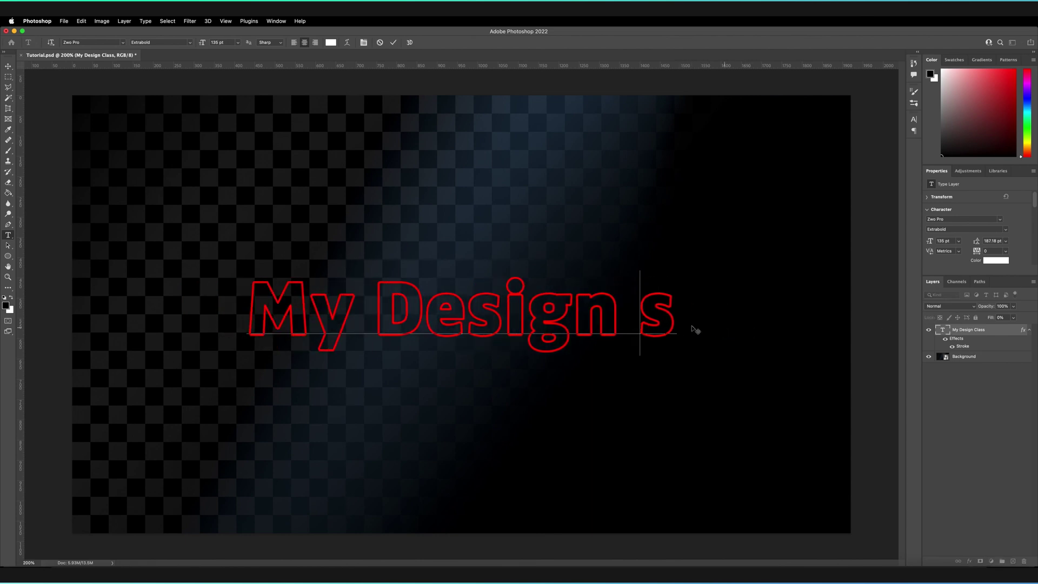
pyautogui.press('Right')
pyautogui.press('BackSpace')
pyautogui.press('BackSpace')
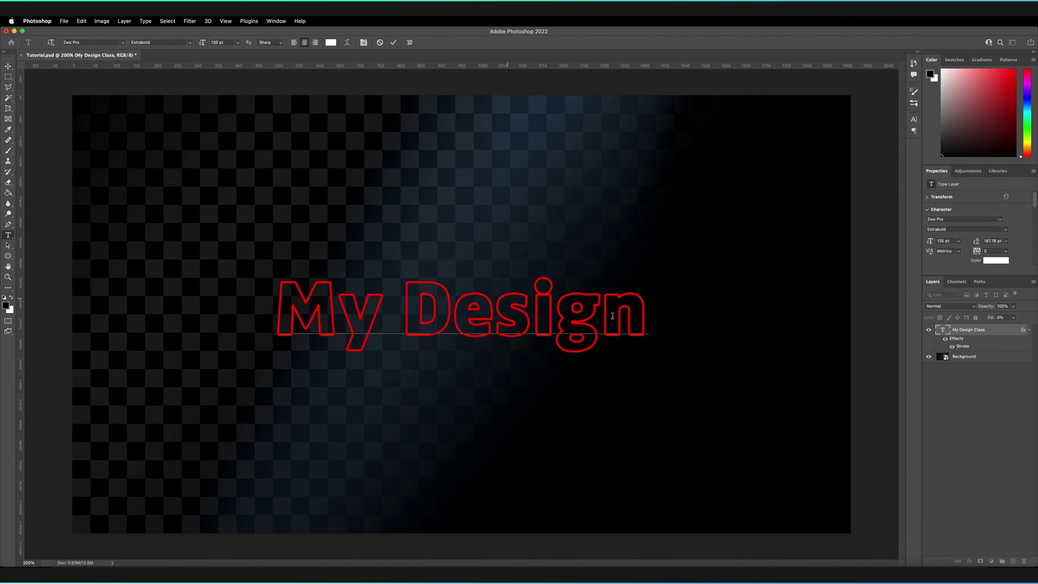
pyautogui.click(394, 42)
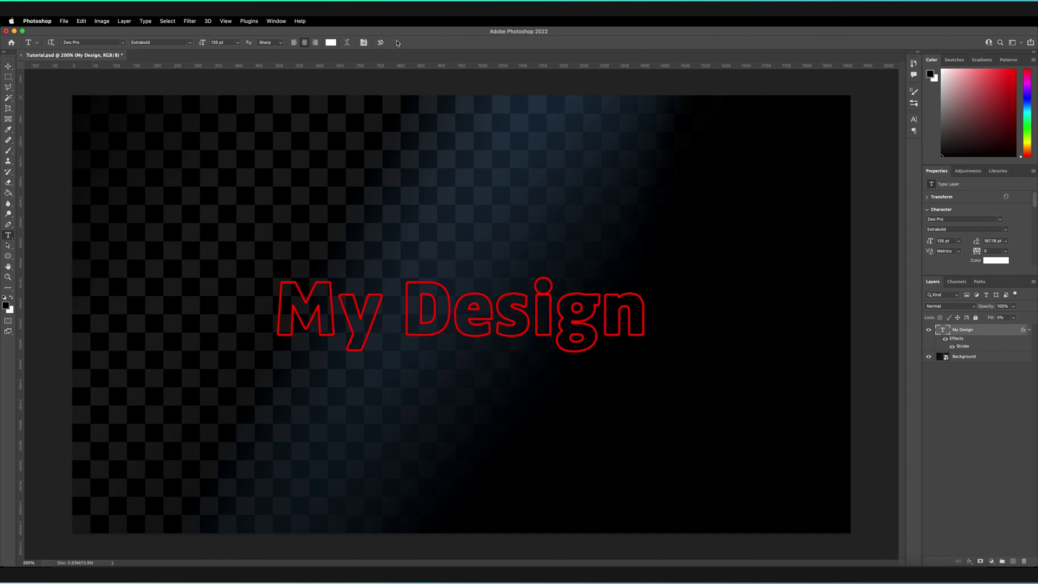